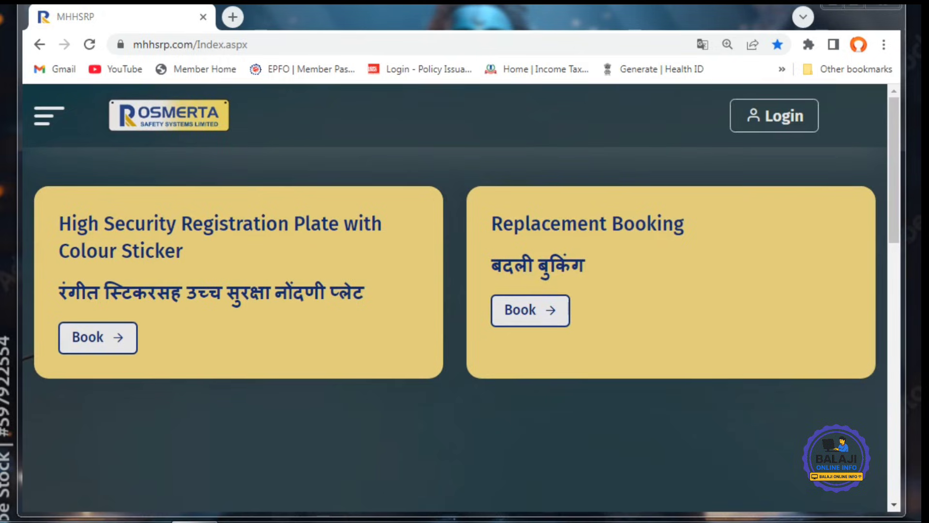
Start a colour-sticker HSRP booking and enter the registration, chassis, engine and mobile numbers
click(98, 337)
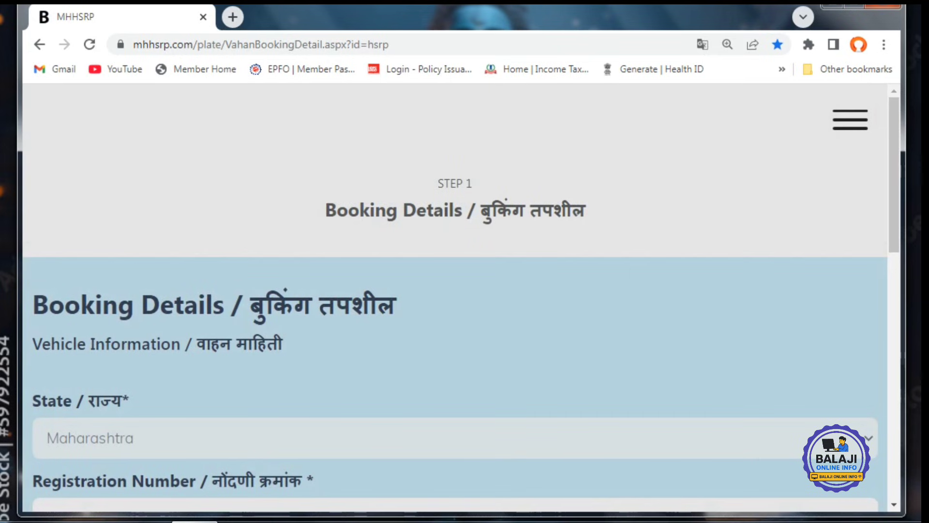
scroll(455, 290, down, 3)
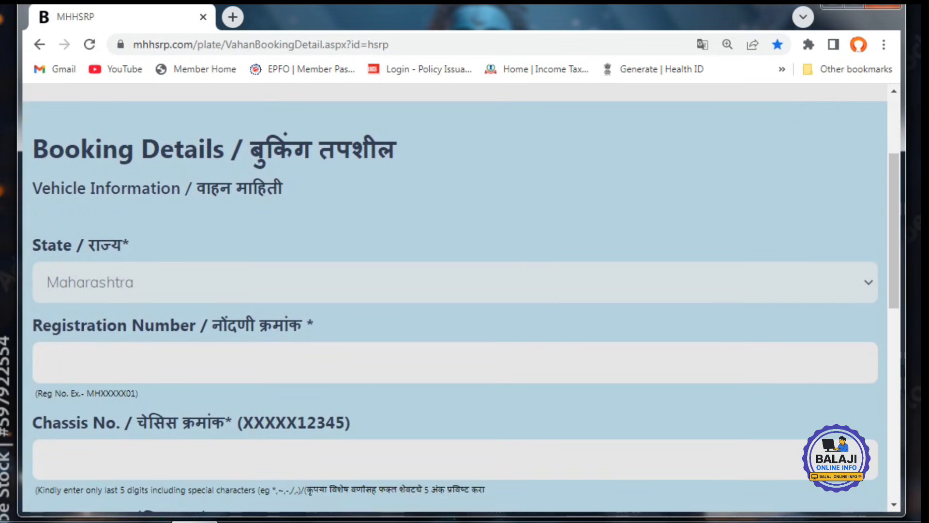
scroll(455, 290, down, 2)
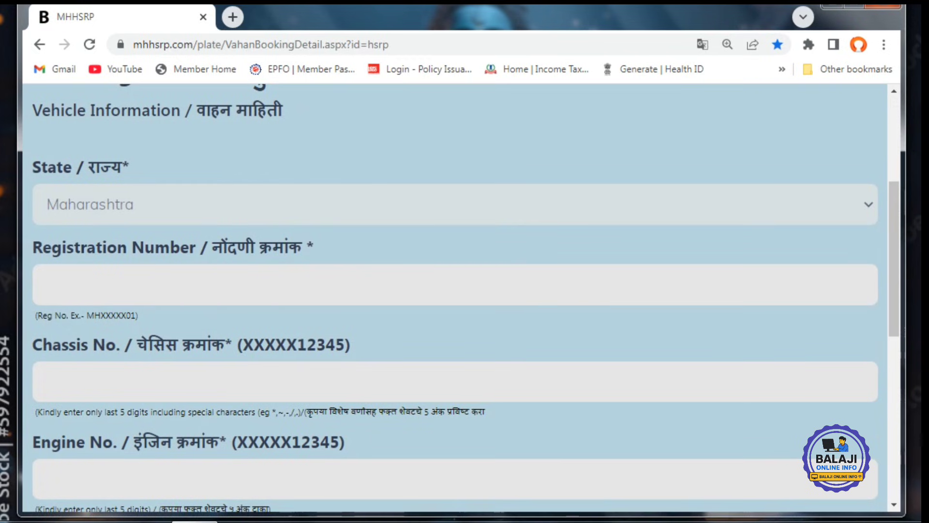
scroll(455, 297, down, 4)
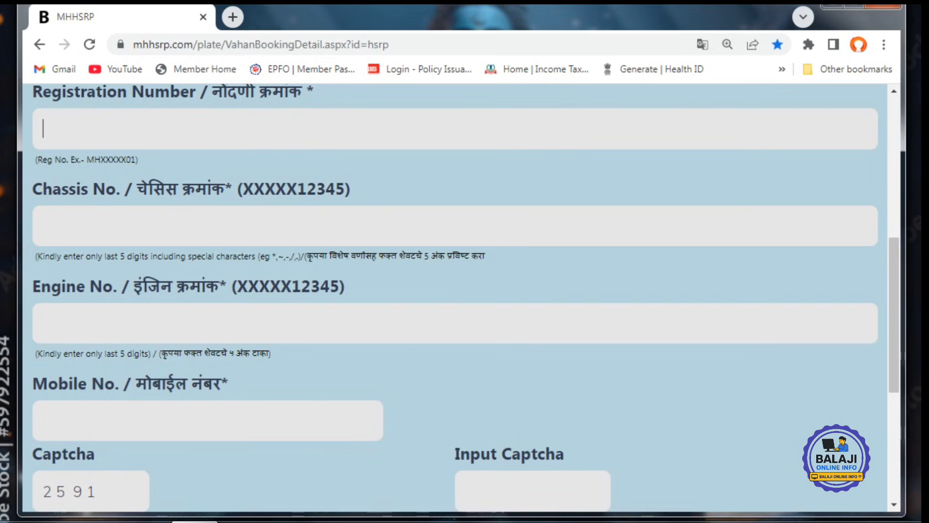
scroll(454, 297, down, 2)
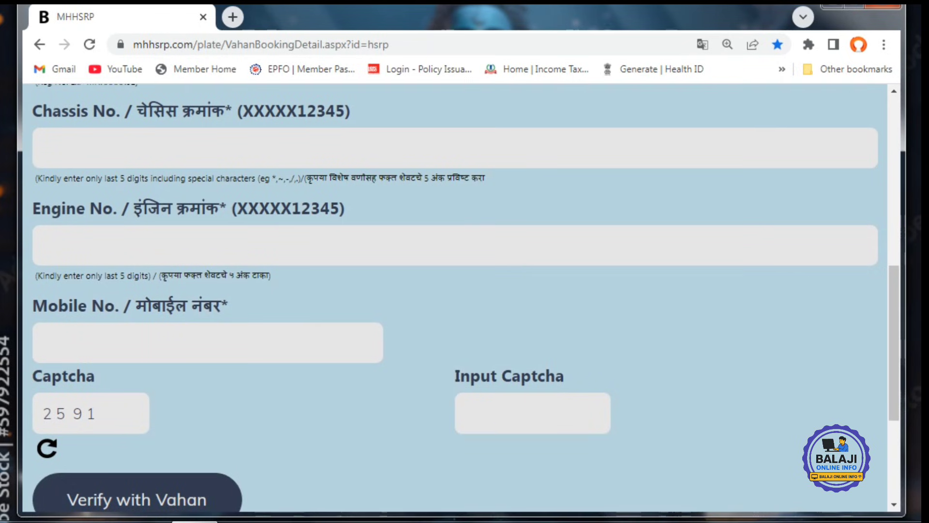
Enter the captcha answer on the Step 1 booking form
click(532, 413)
scroll(465, 297, down, 2)
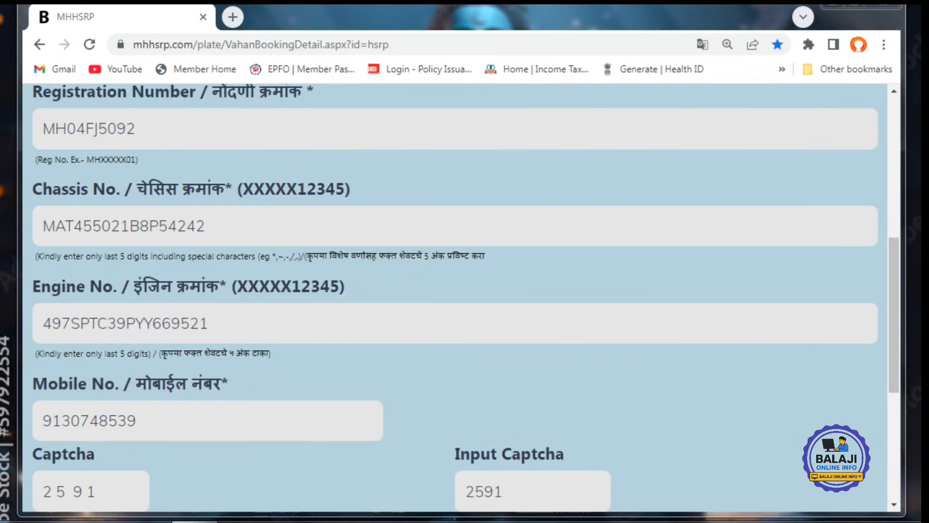
scroll(455, 295, down, 2)
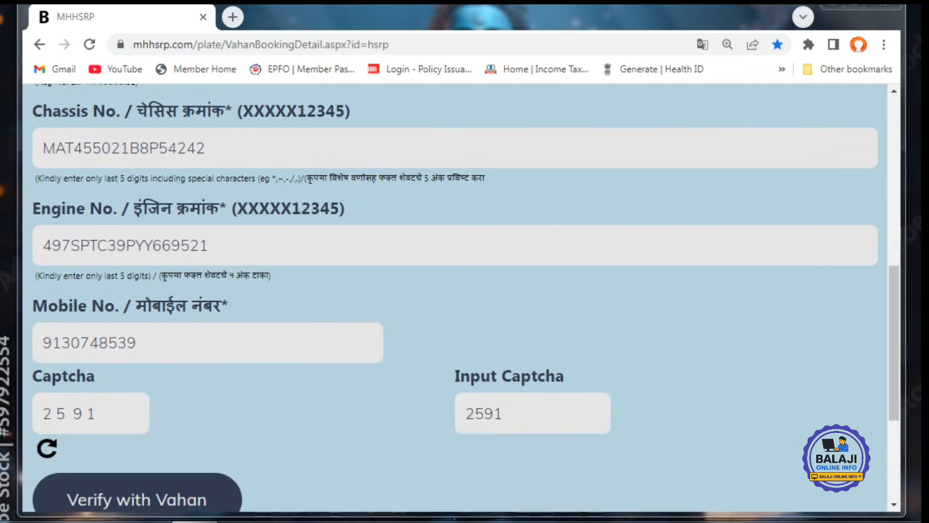
Verify the vehicle with Vahan, showing DIESEL, TATA MOTORS LTD and LGV
click(137, 499)
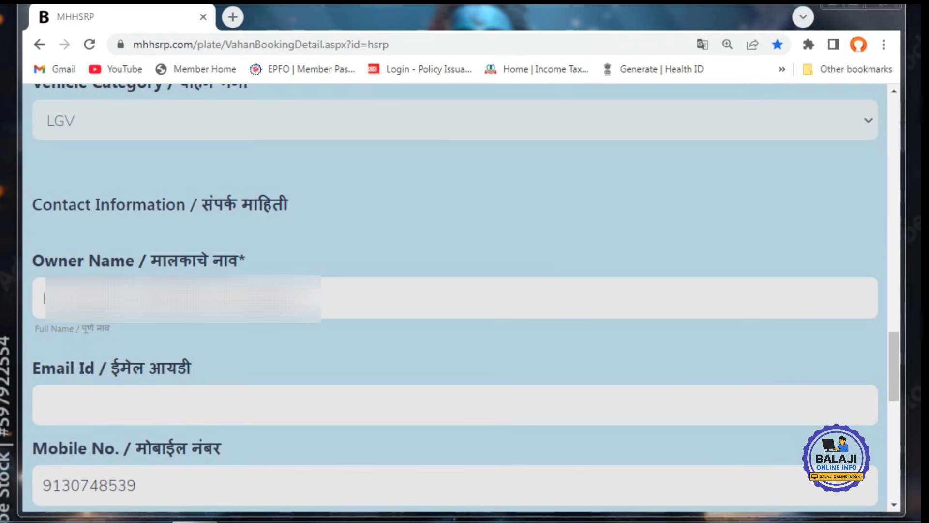
scroll(454, 296, up, 6)
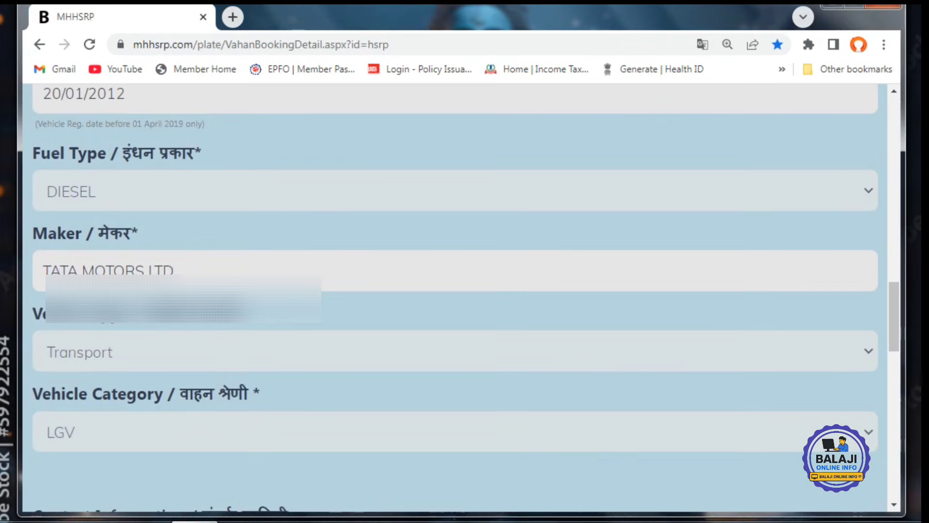
scroll(455, 295, up, 6)
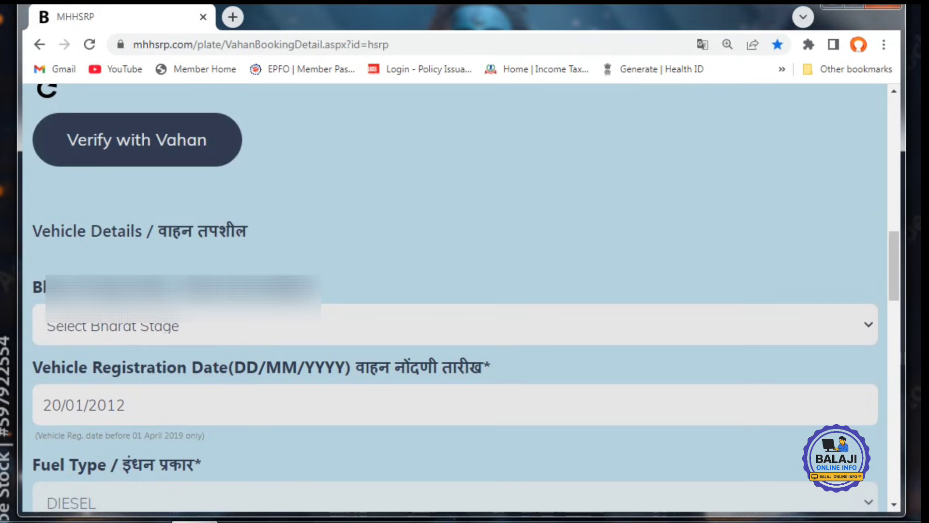
Pick BHARAT STAGE VI as the Bharat Stage, then reopen the list to correct it
click(455, 324)
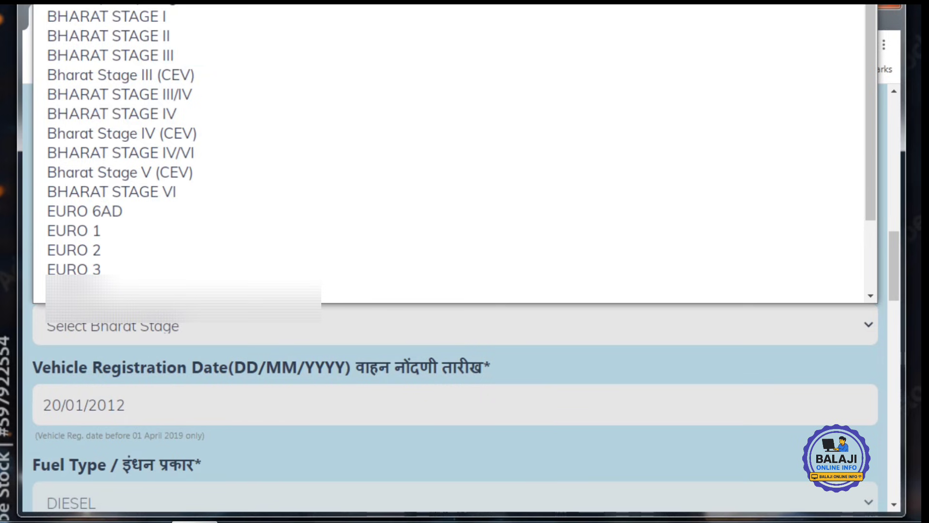
click(112, 192)
click(454, 218)
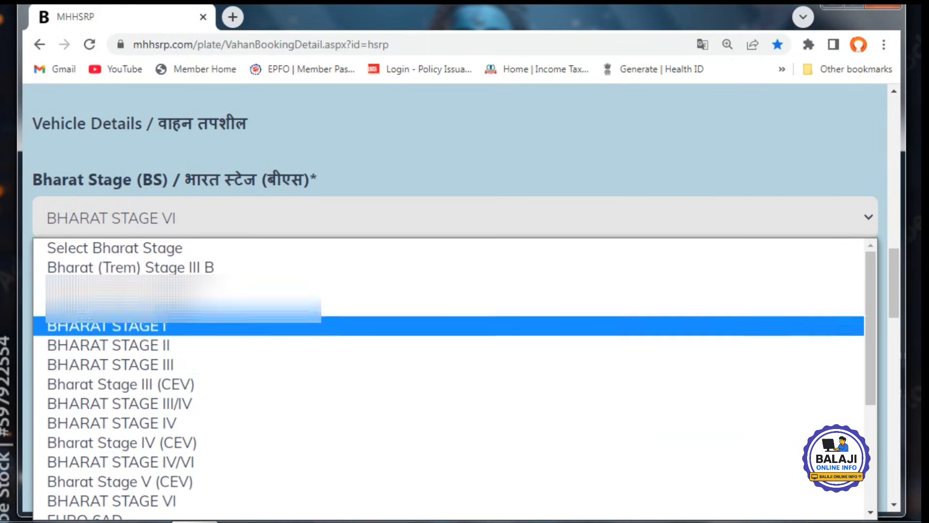
Confirm BHARAT STAGE IV as the vehicle's emission stage
key(Return)
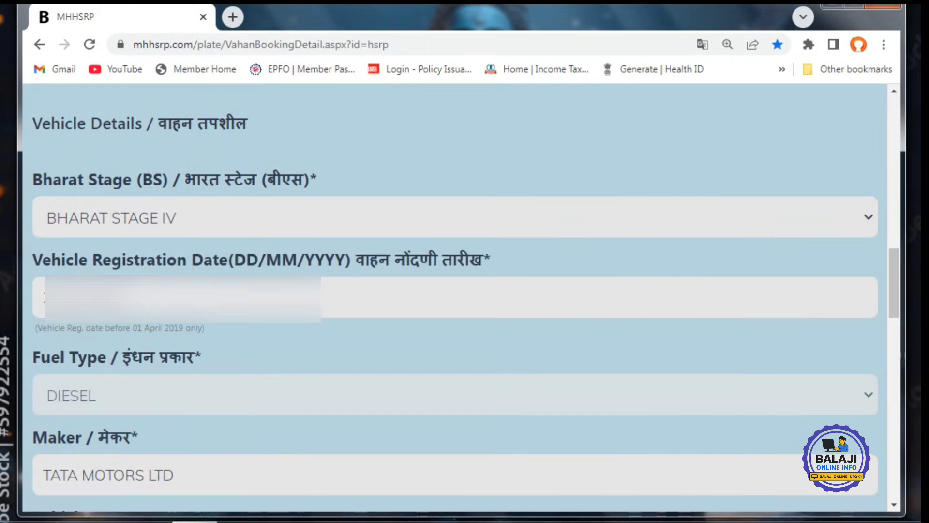
scroll(454, 300, down, 5)
scroll(455, 300, down, 8)
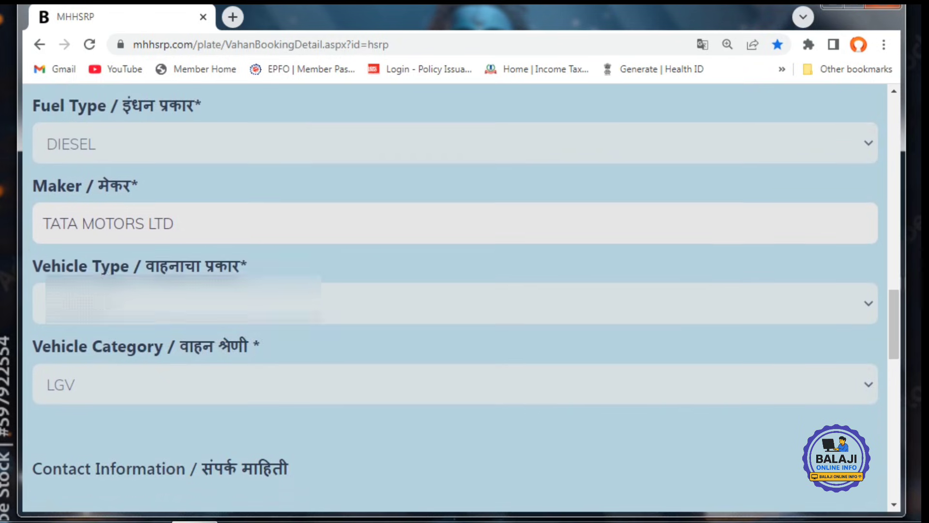
scroll(454, 300, down, 3)
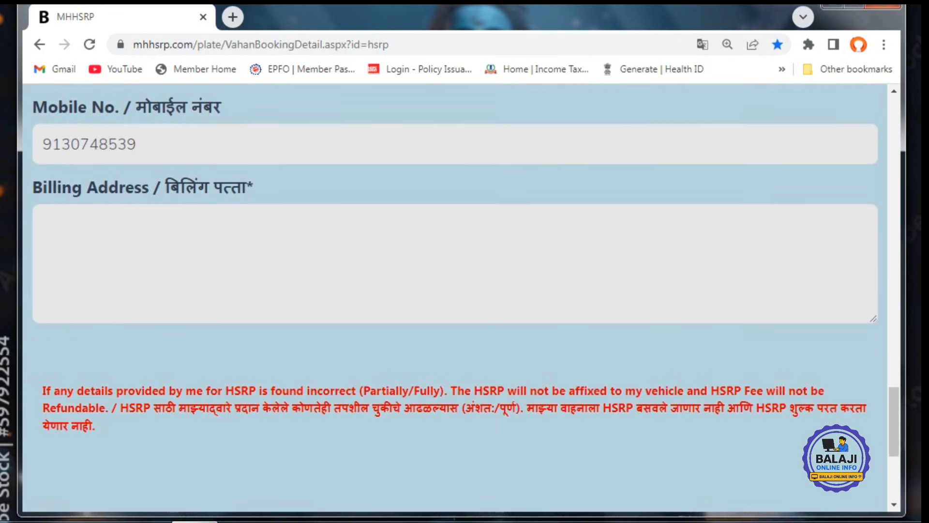
Enter the billing address and submit the booking details to request an OTP
click(44, 229)
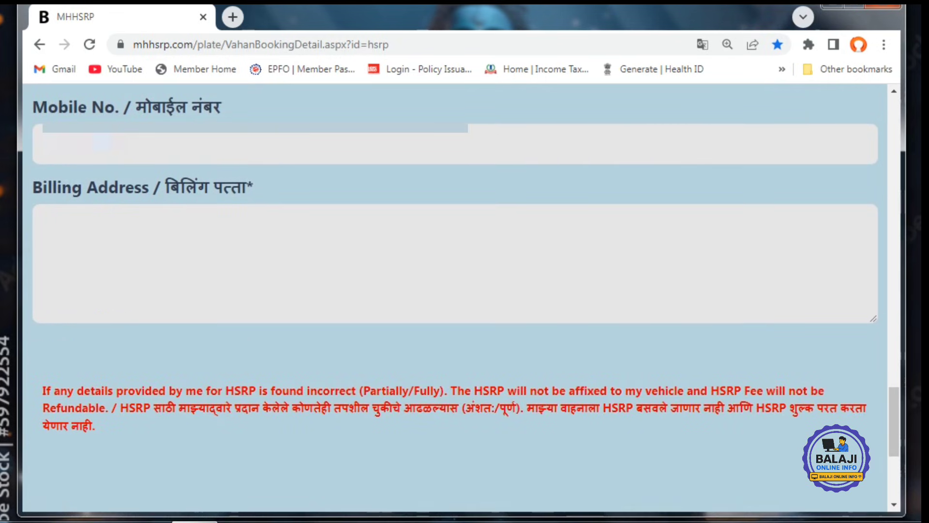
text(mahuli jahag)
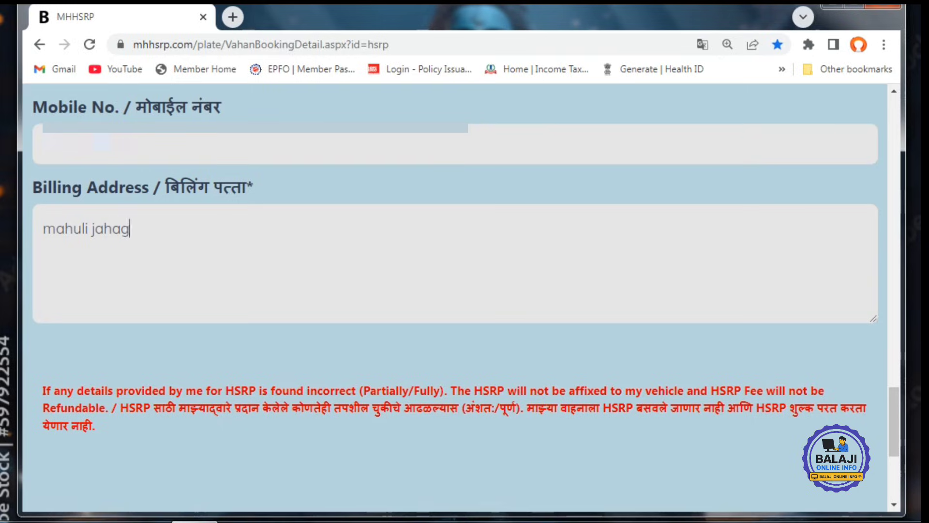
text(ir)
scroll(455, 290, down, 5)
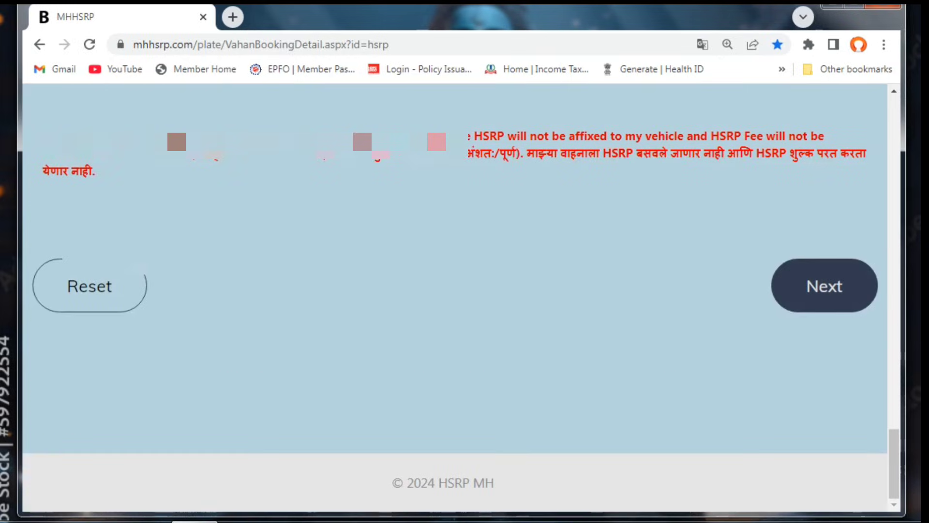
click(824, 286)
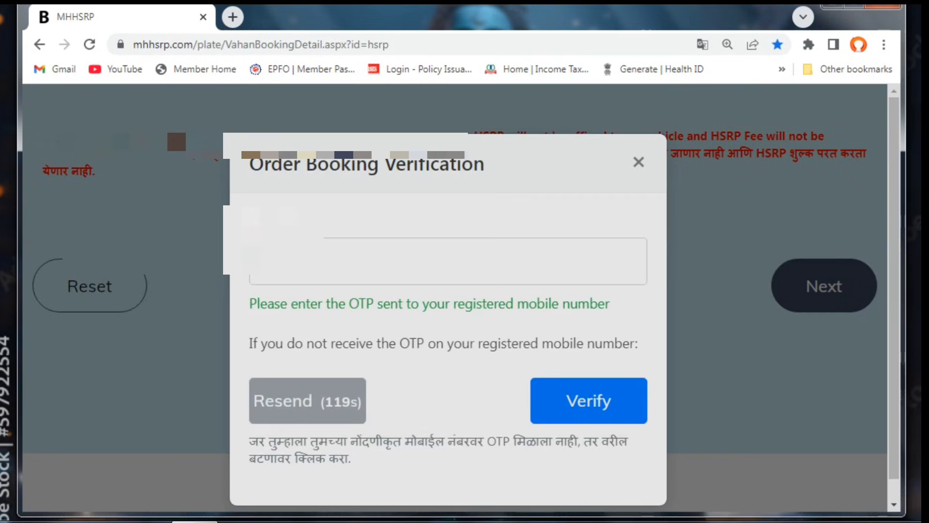
Enter the OTP received by SMS and verify it
click(448, 261)
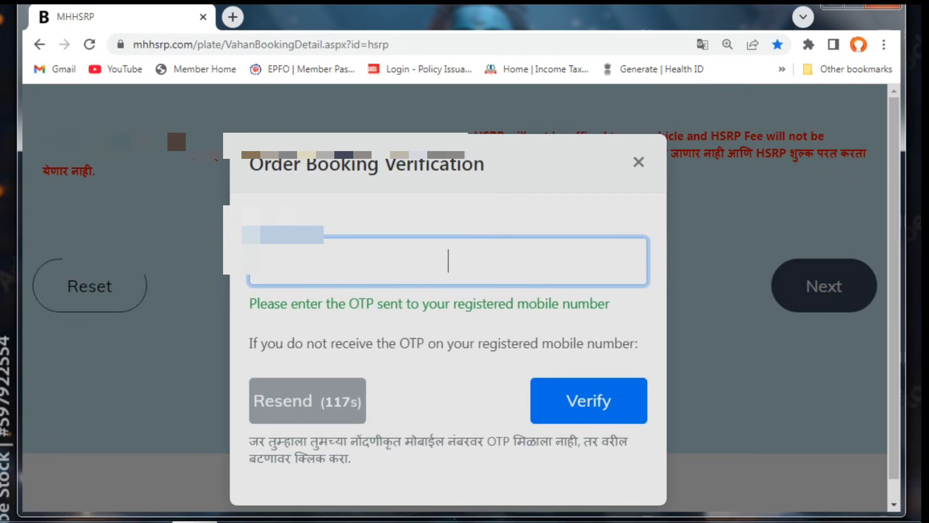
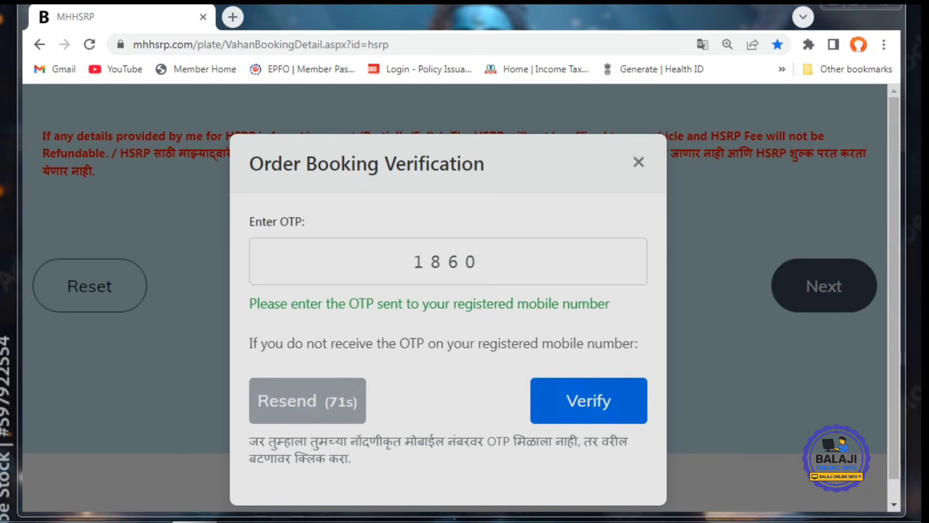
click(549, 402)
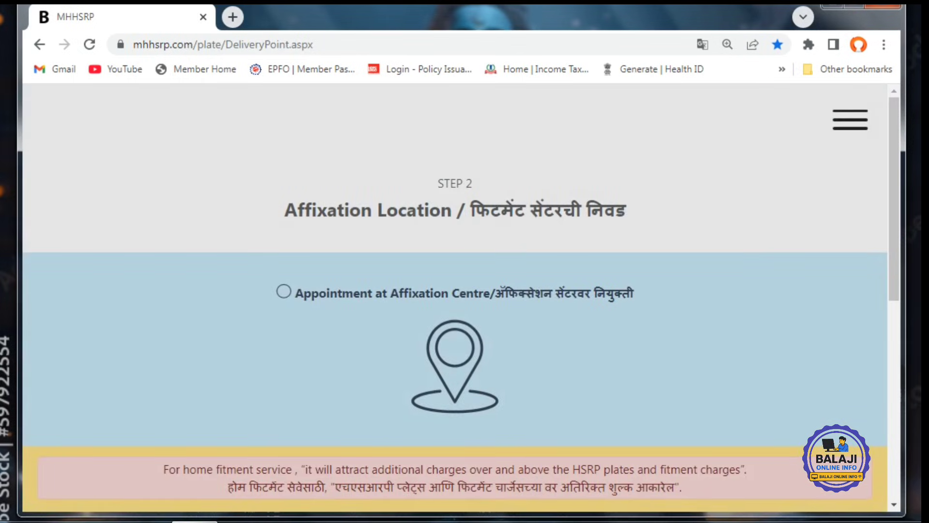
Choose an affixation-centre appointment, set district AMRAVATI and search pincode 444901
click(455, 366)
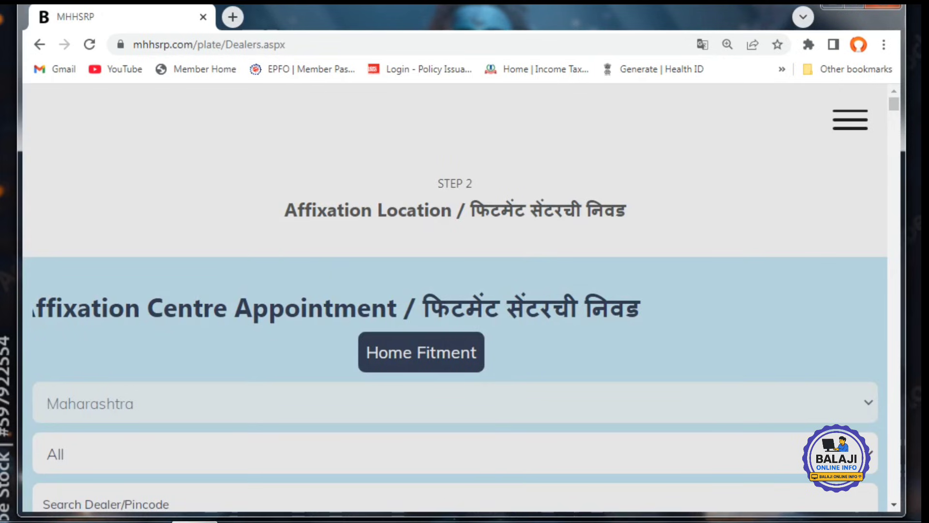
scroll(420, 352, down, 2)
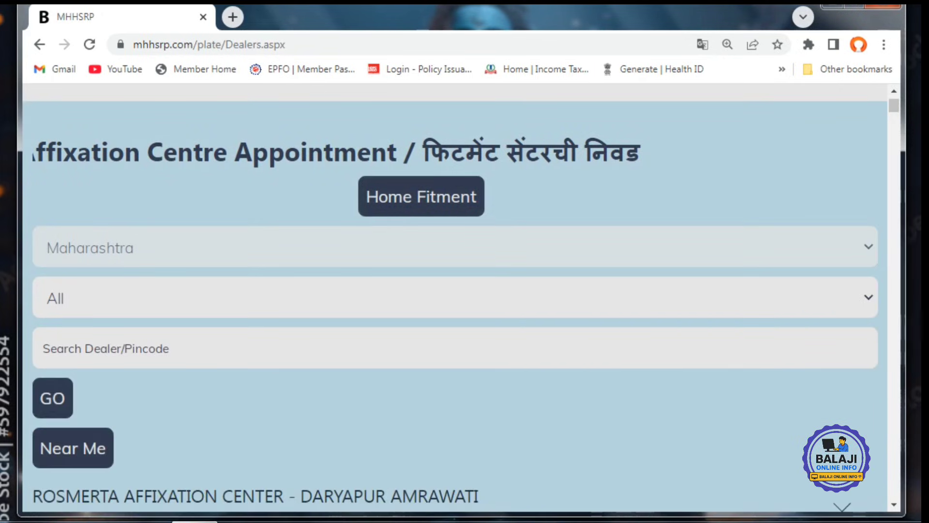
click(421, 299)
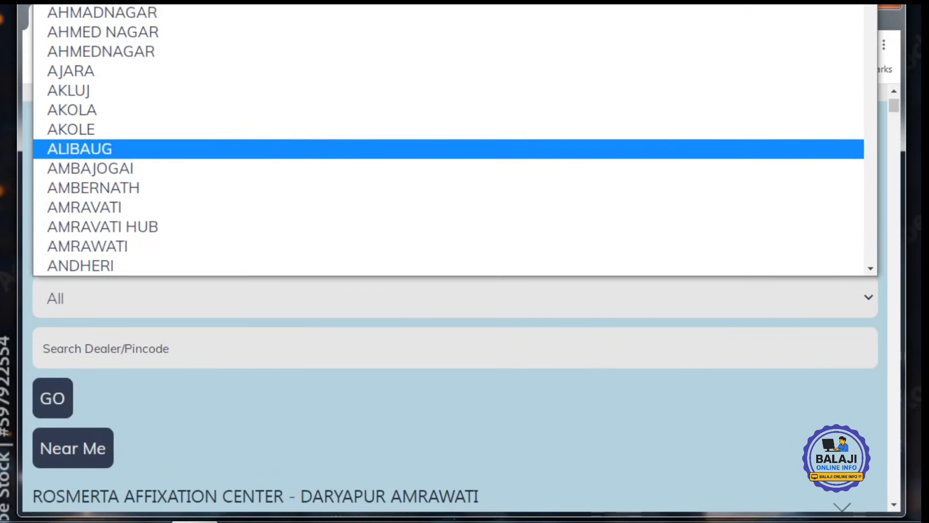
key(Return)
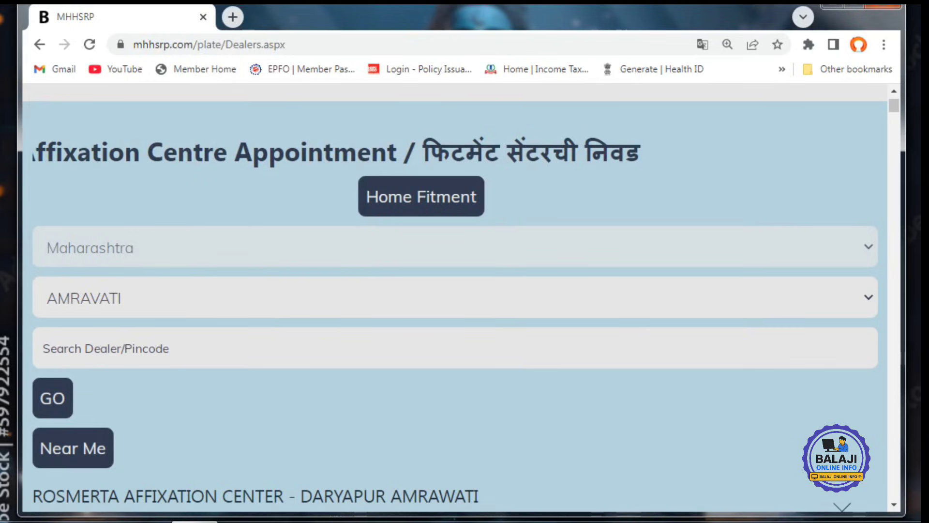
text(444901)
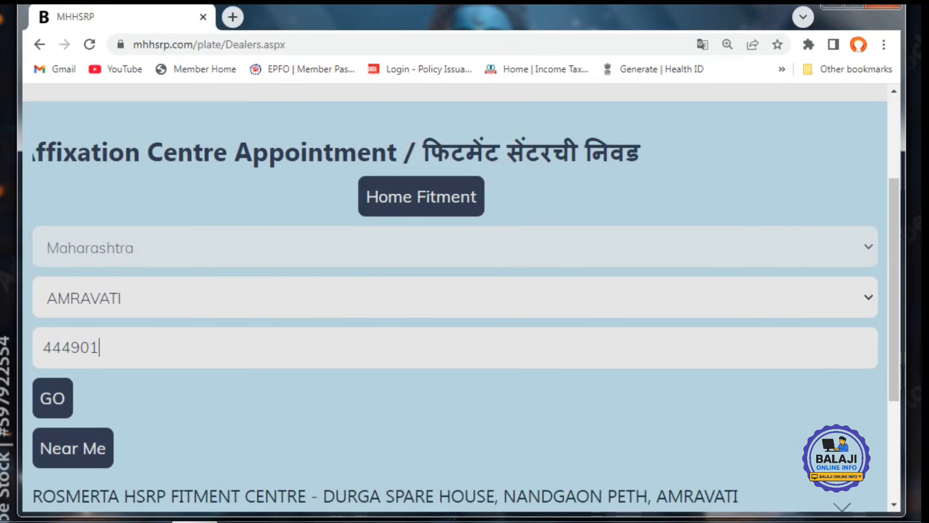
key(Tab)
Confirm DURGA SPARE HOUSE, NANDGAON PETH as the fitment centre dealer
key(Return)
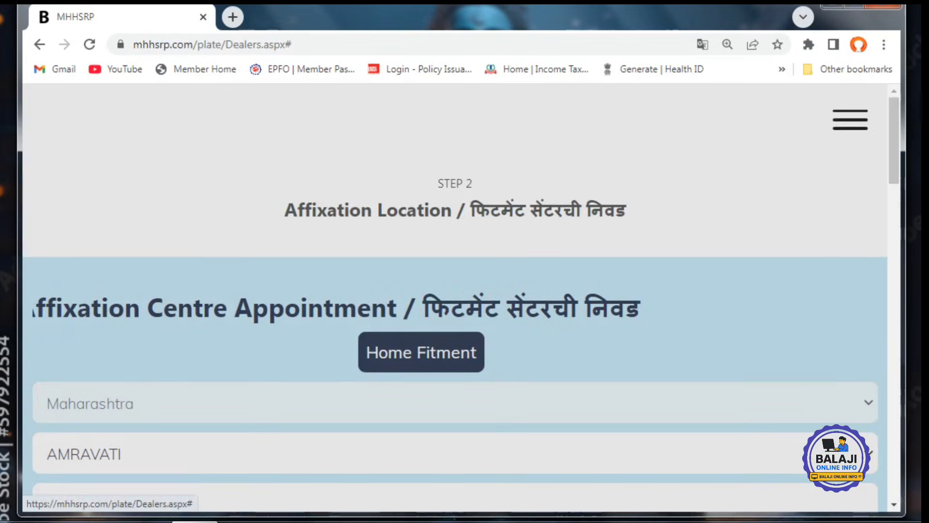
scroll(465, 300, down, 3)
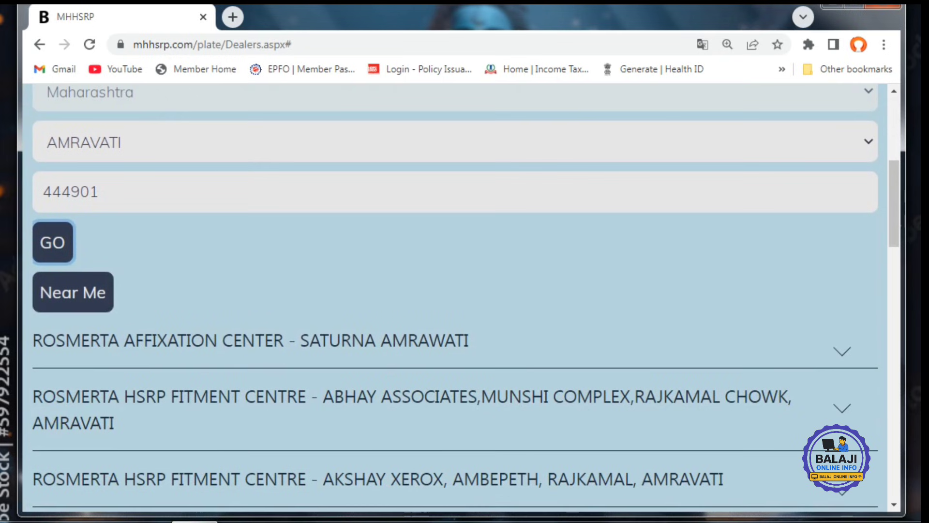
scroll(465, 300, down, 2)
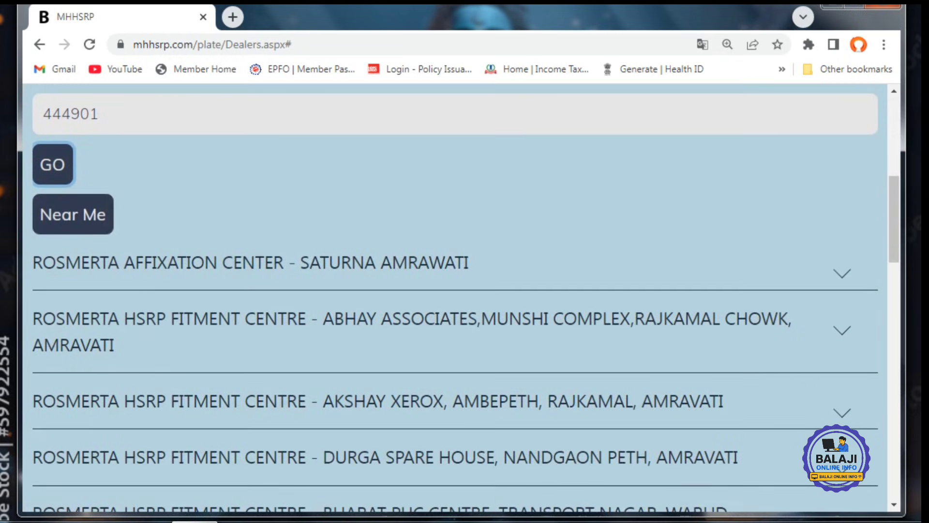
scroll(464, 300, down, 2)
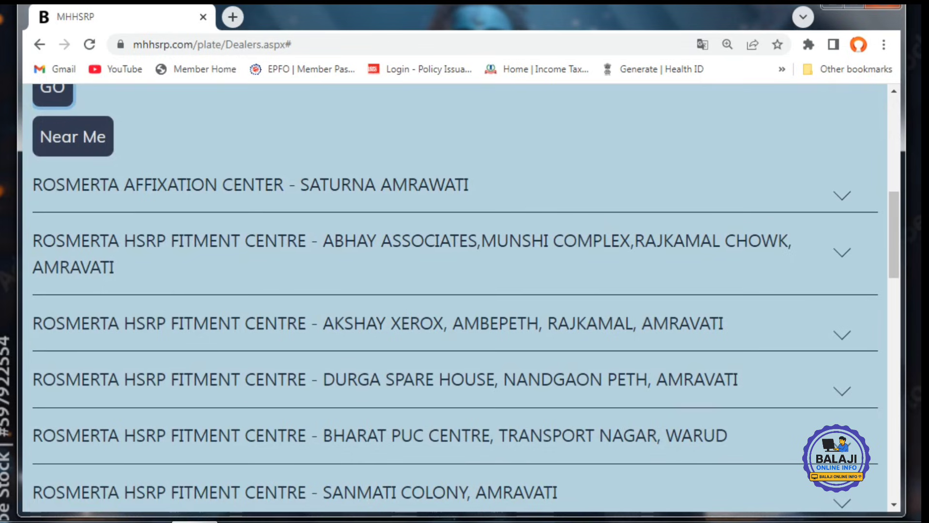
click(842, 391)
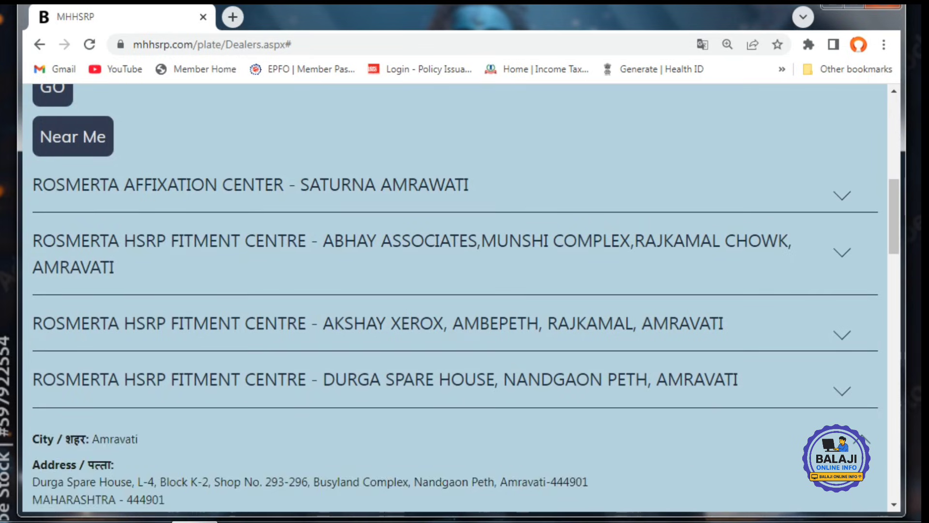
scroll(464, 300, down, 4)
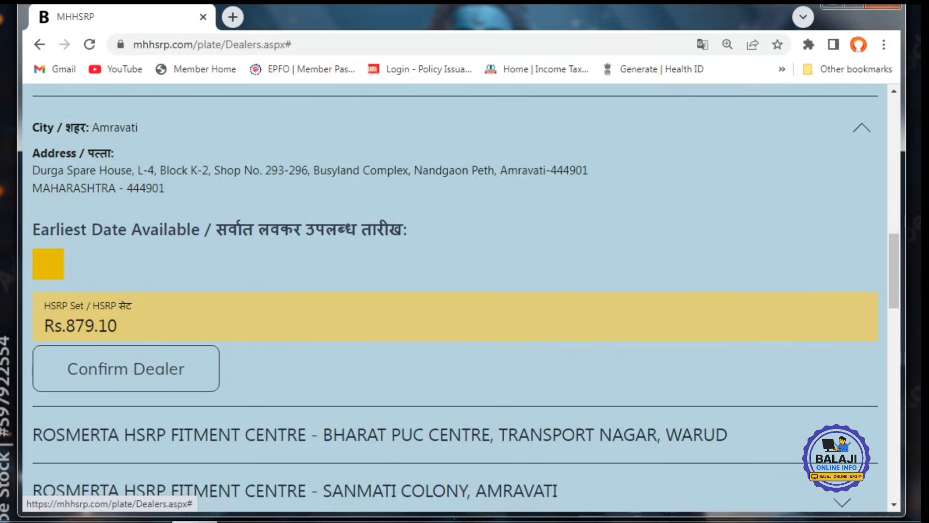
click(126, 368)
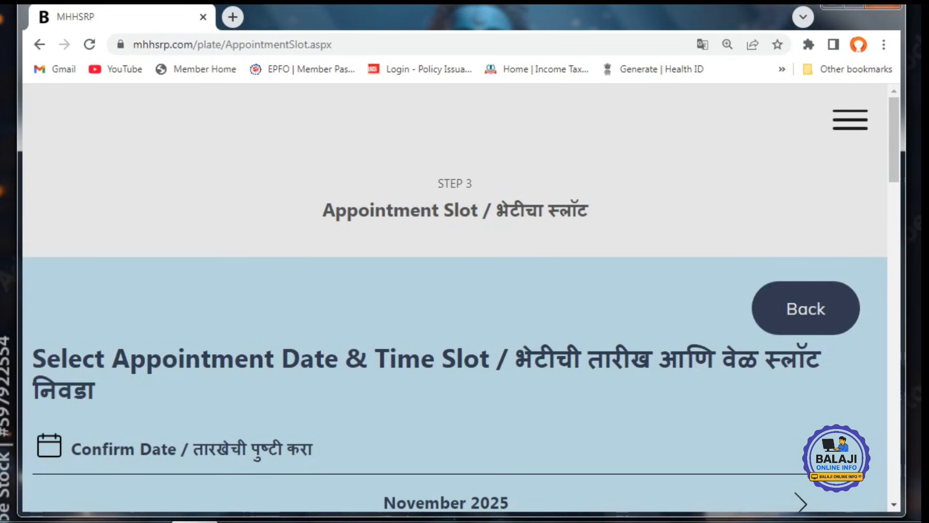
Book 17 November 2025 with an available time slot and proceed
scroll(455, 297, down, 3)
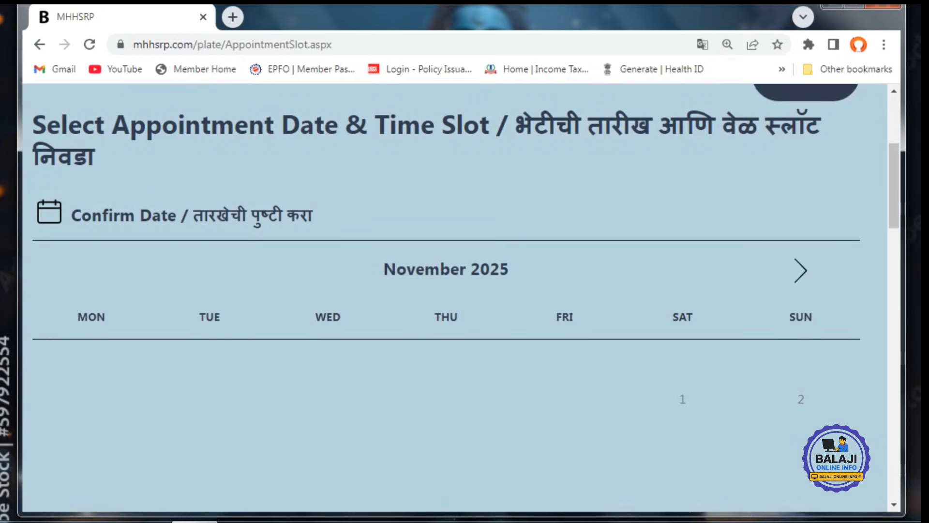
scroll(455, 297, down, 5)
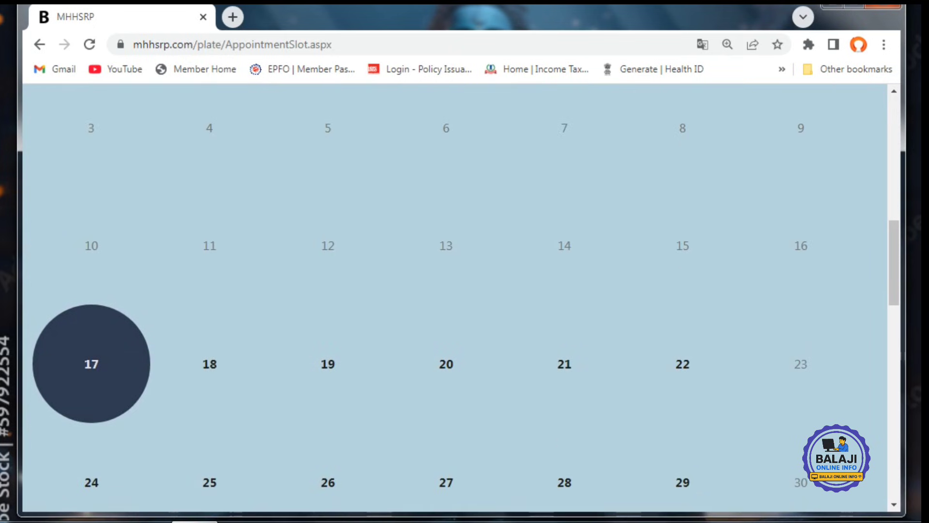
click(92, 364)
scroll(460, 298, down, 10)
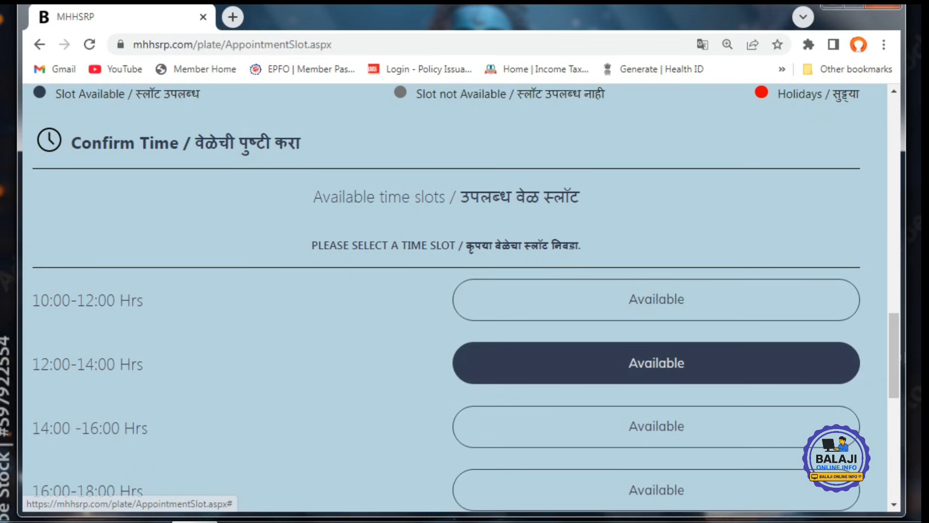
scroll(656, 362, down, 2)
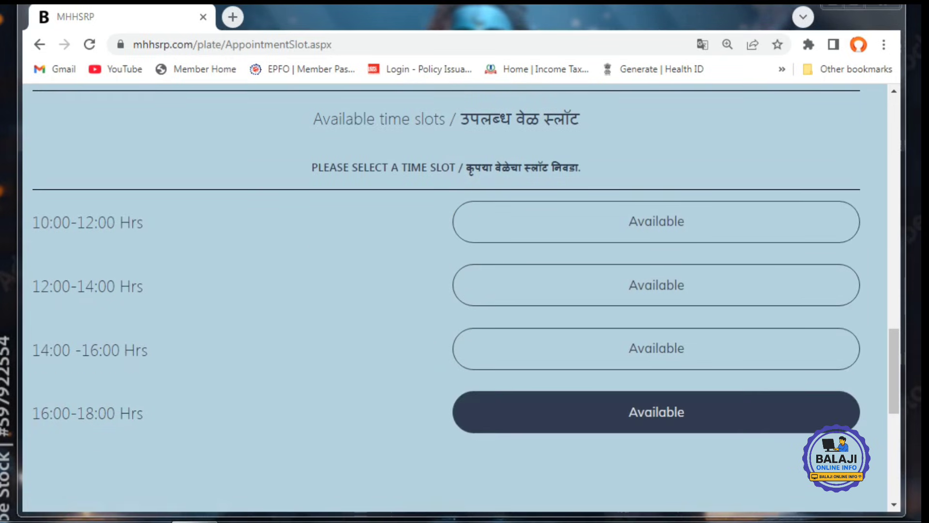
scroll(455, 295, down, 5)
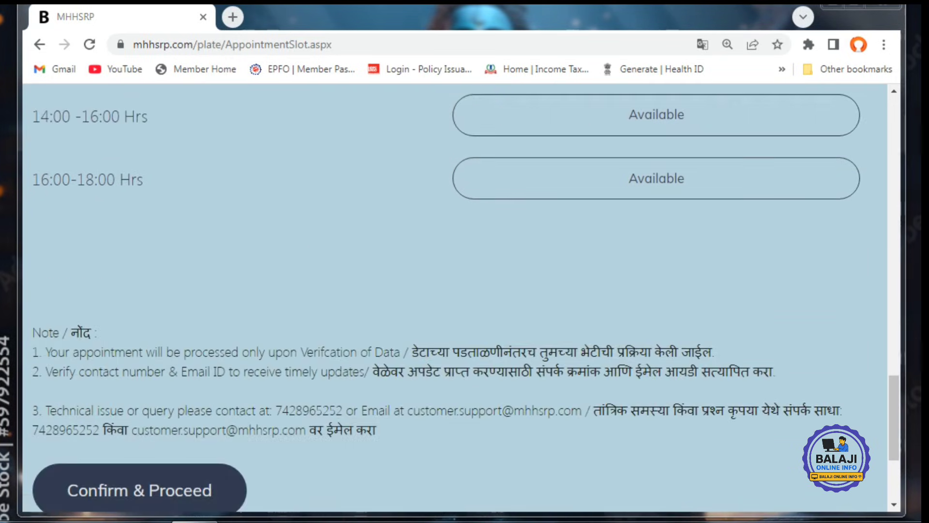
click(140, 490)
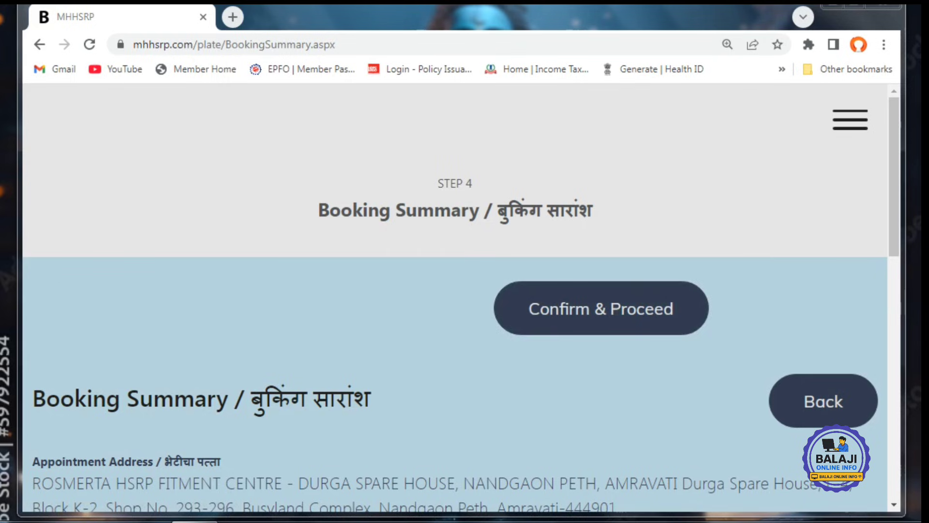
Accept the booking summary and review the Rs. 879.10 fee table down to the terms
click(600, 309)
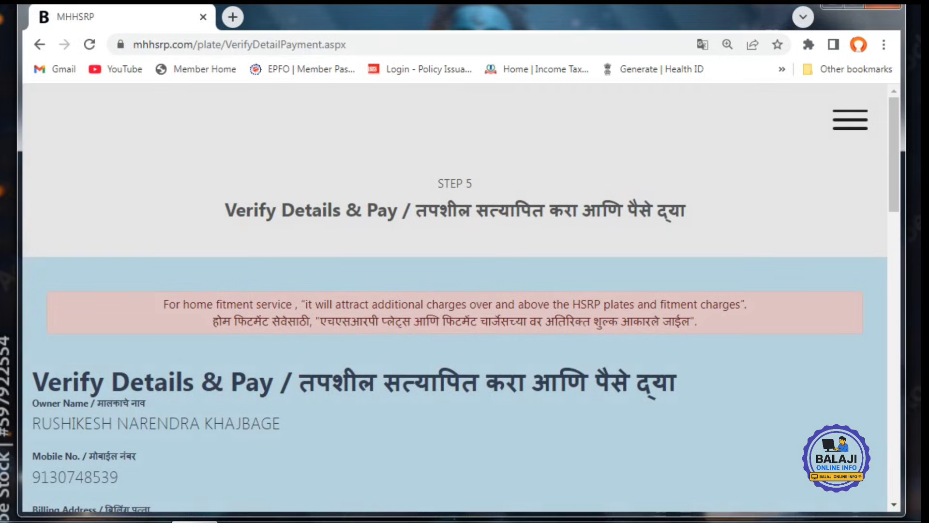
scroll(455, 300, down, 5)
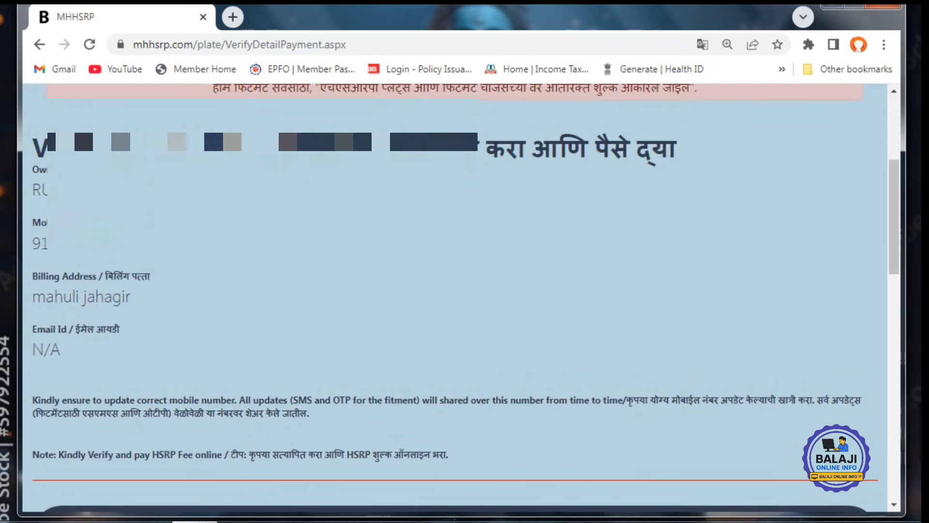
scroll(455, 300, down, 8)
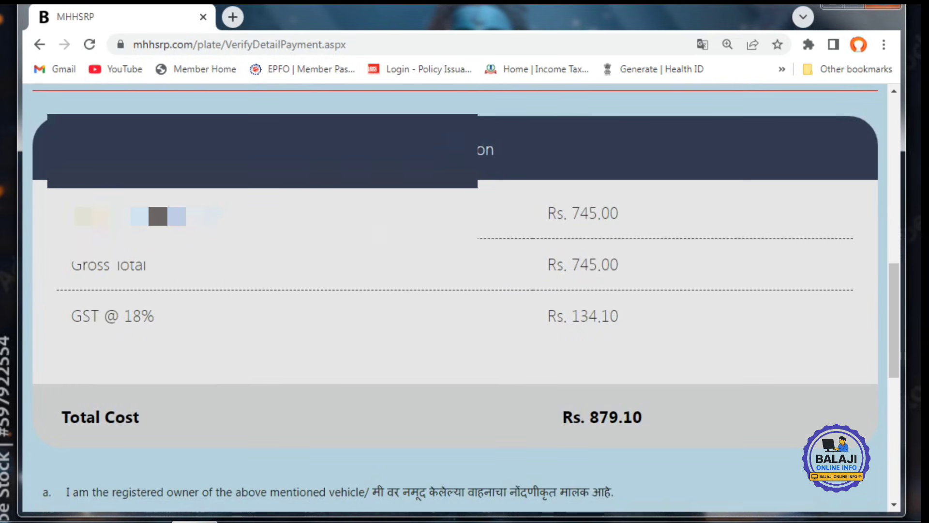
scroll(455, 300, down, 8)
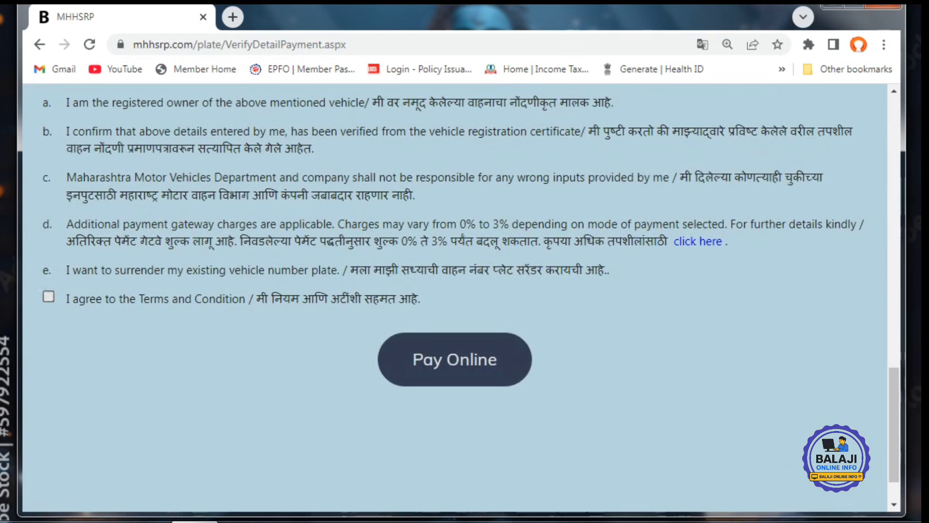
Accept the terms, pay ₹879.62 through Razorpay and open the receipt PDF
click(49, 296)
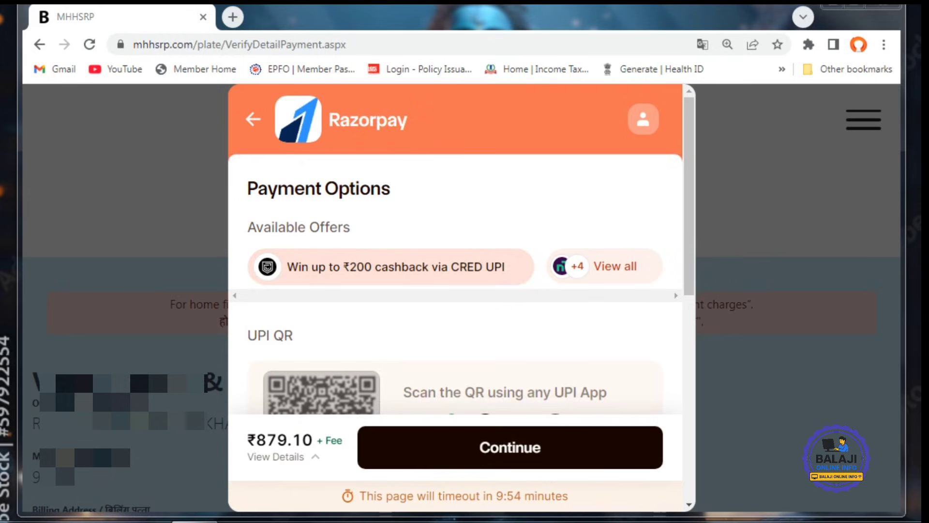
scroll(455, 290, down, 3)
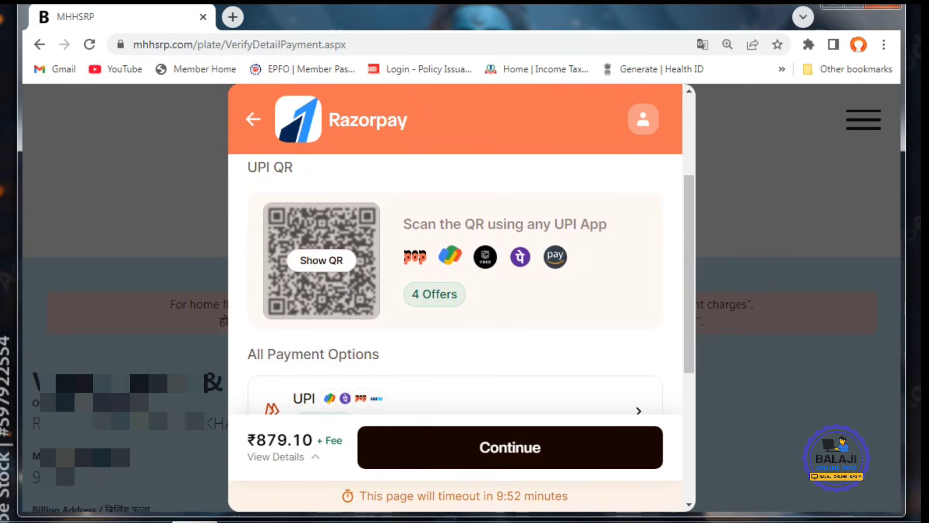
click(321, 260)
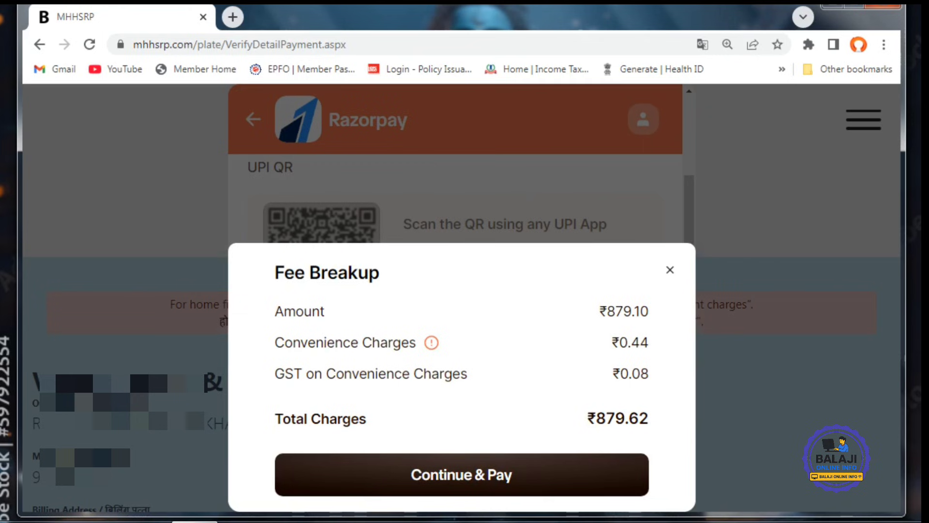
click(461, 474)
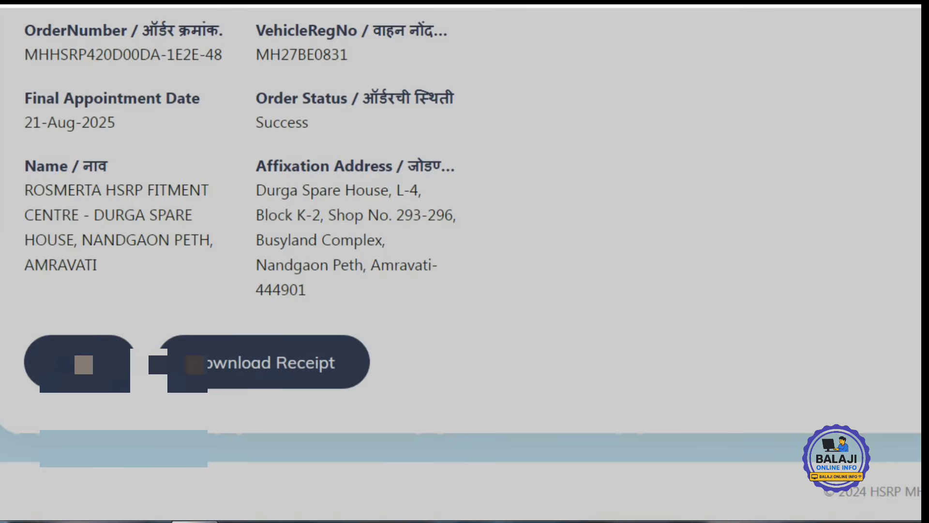
click(270, 363)
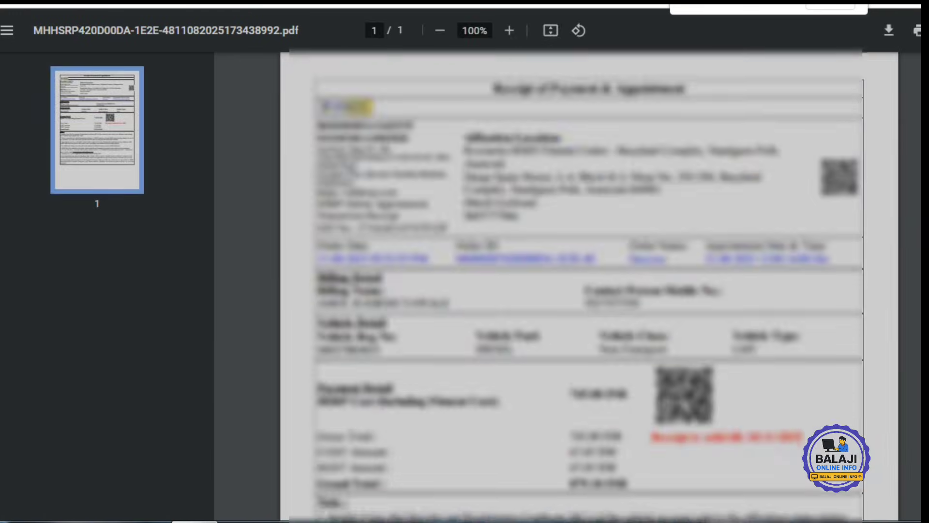
scroll(588, 286, down, 5)
scroll(589, 285, up, 5)
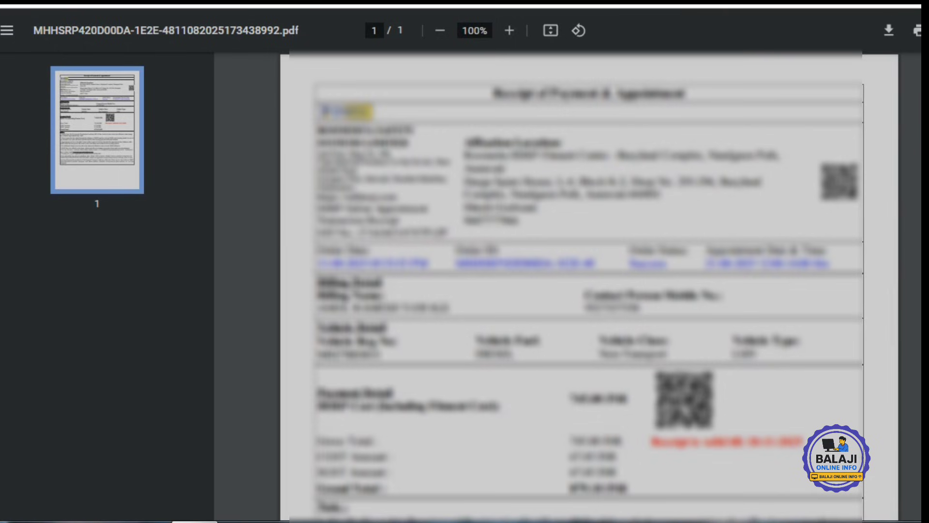
scroll(588, 286, down, 3)
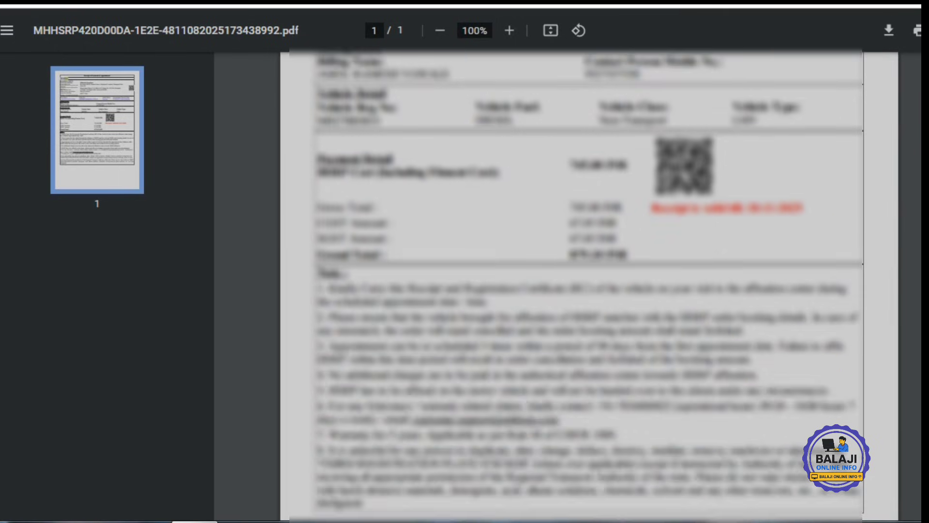
scroll(589, 286, up, 3)
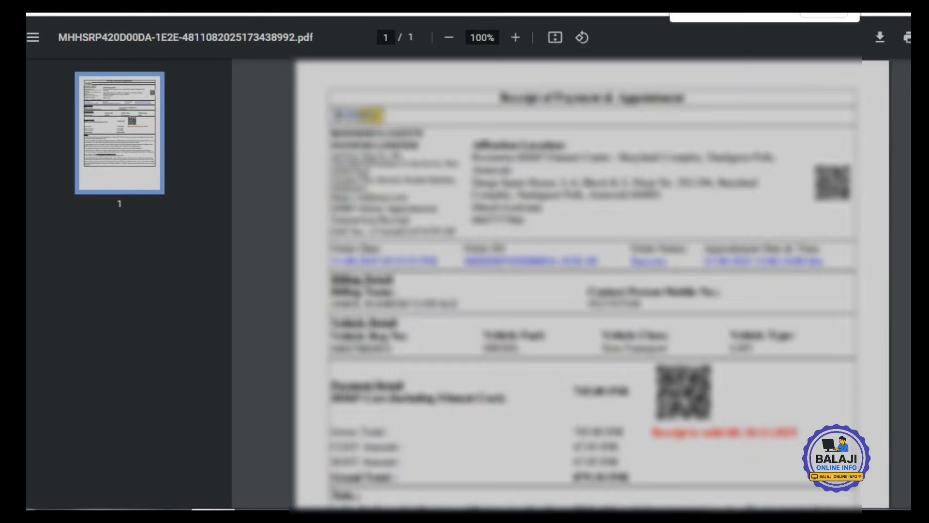
scroll(590, 286, down, 6)
scroll(590, 285, up, 6)
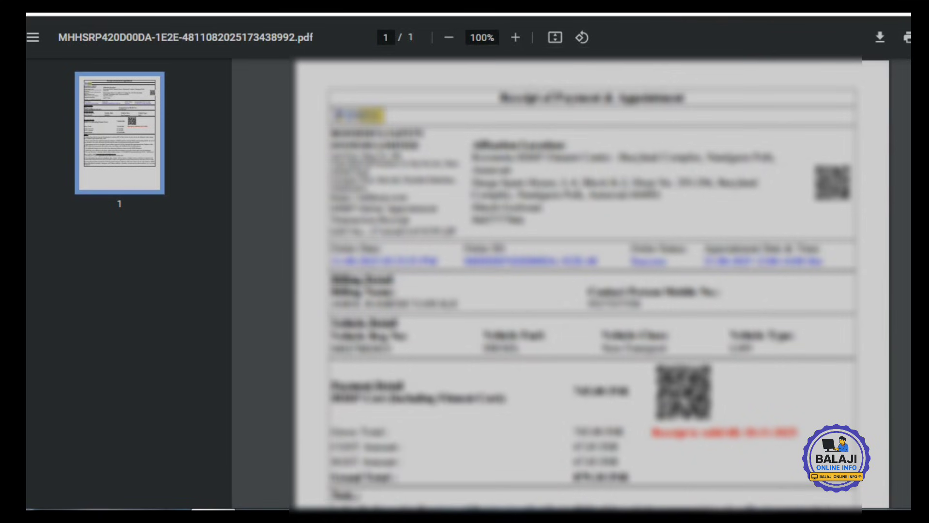
scroll(590, 286, down, 5)
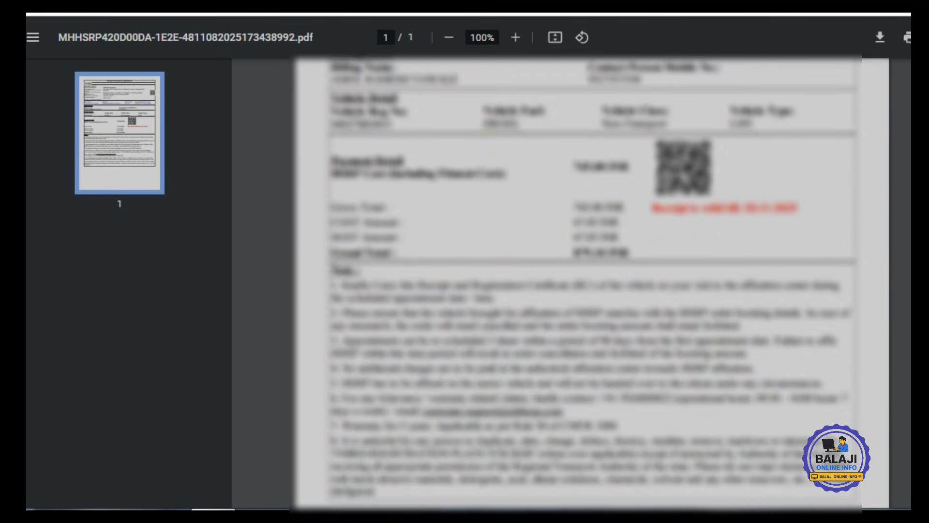
scroll(590, 285, up, 5)
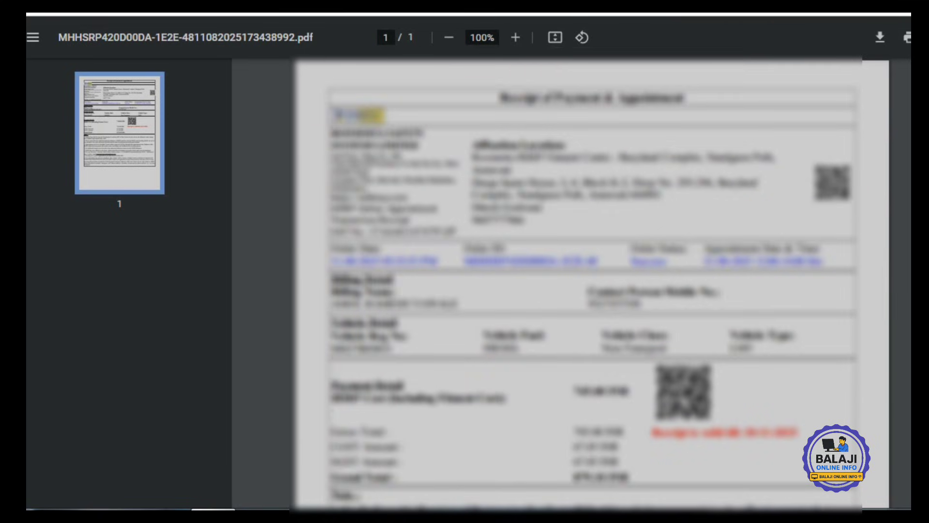